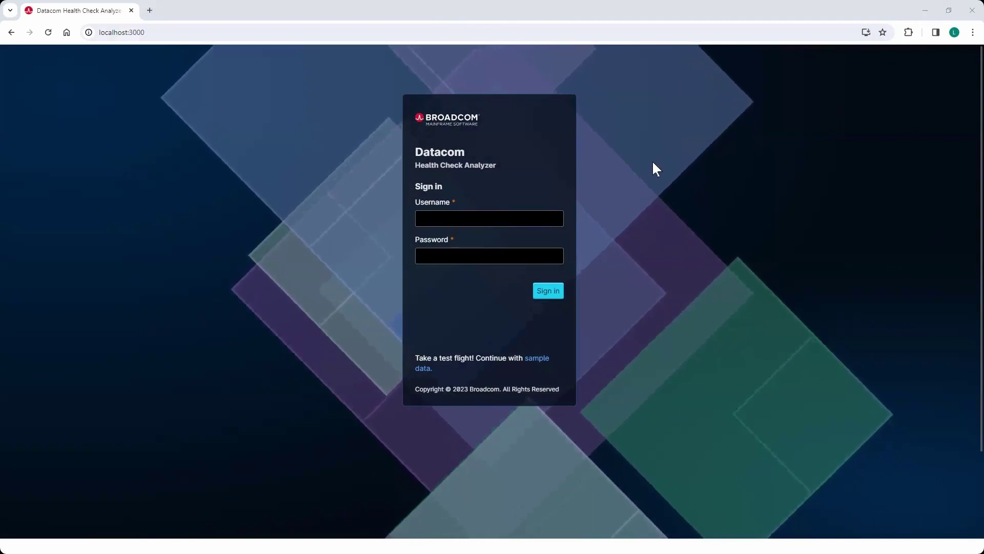
- Continue into the Health Check Analyzer with sample data instead of signing in
click(531, 213)
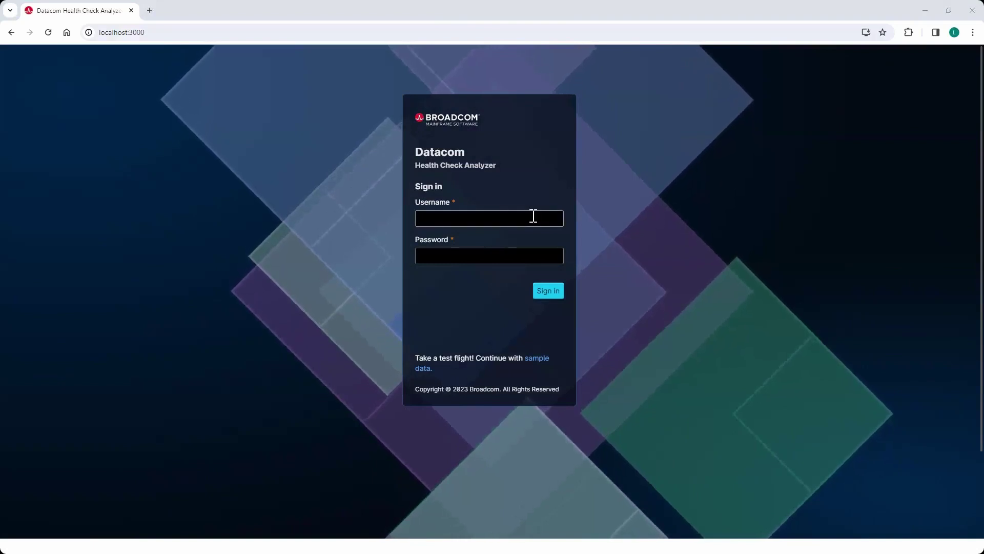
click(439, 255)
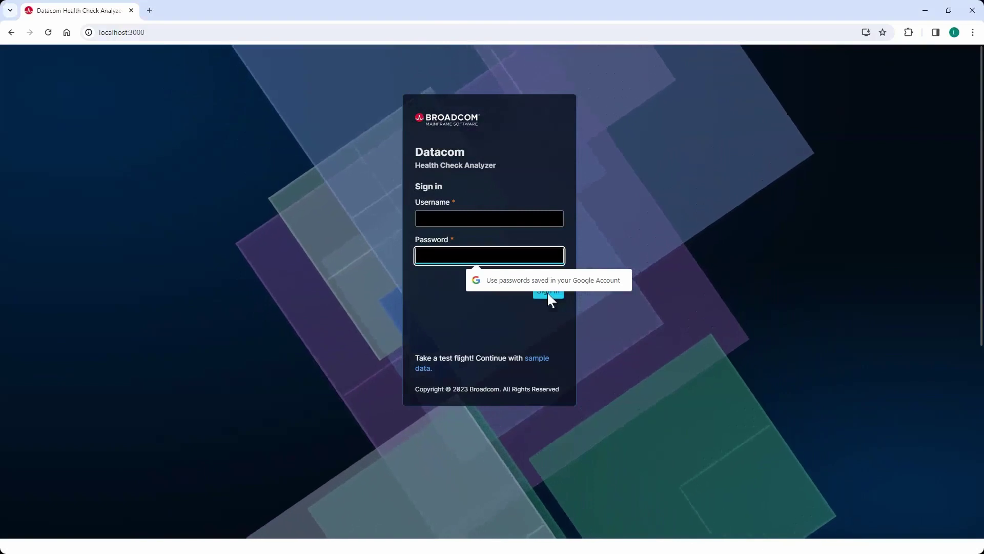
click(455, 13)
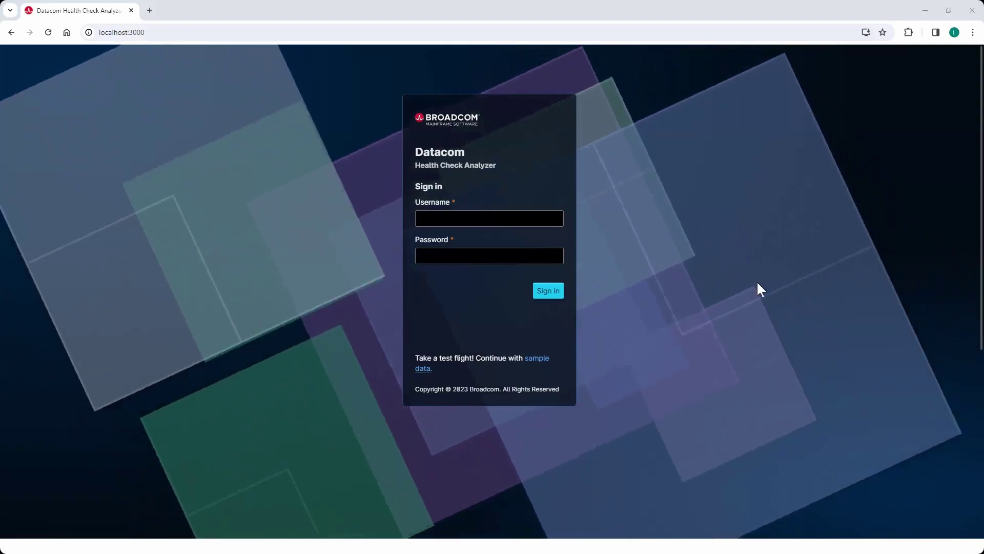
click(534, 358)
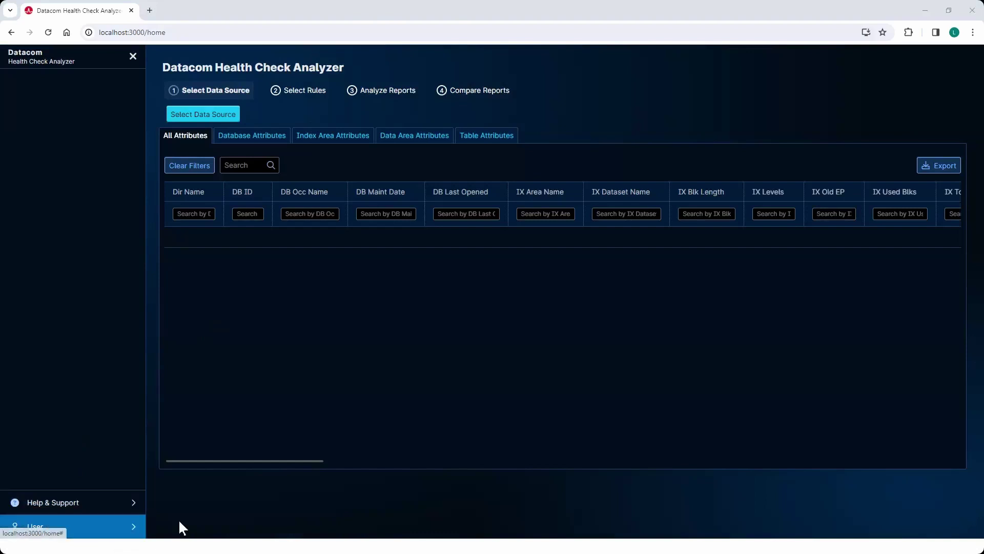
click(125, 504)
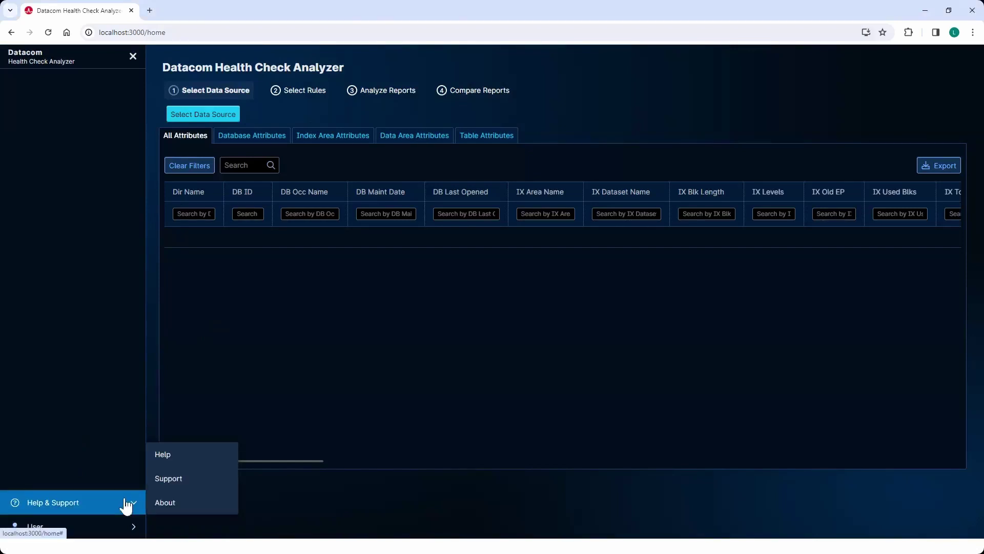
click(194, 478)
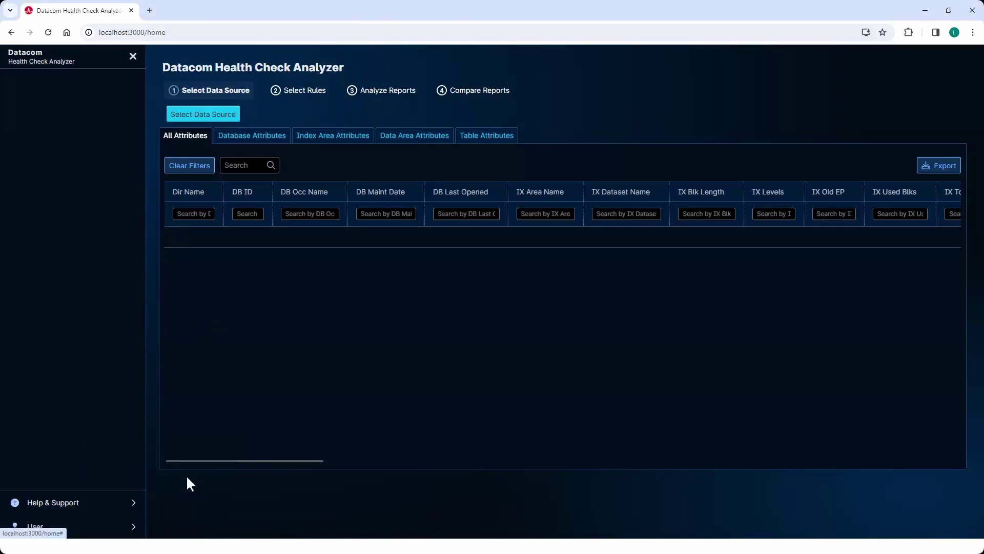
click(135, 509)
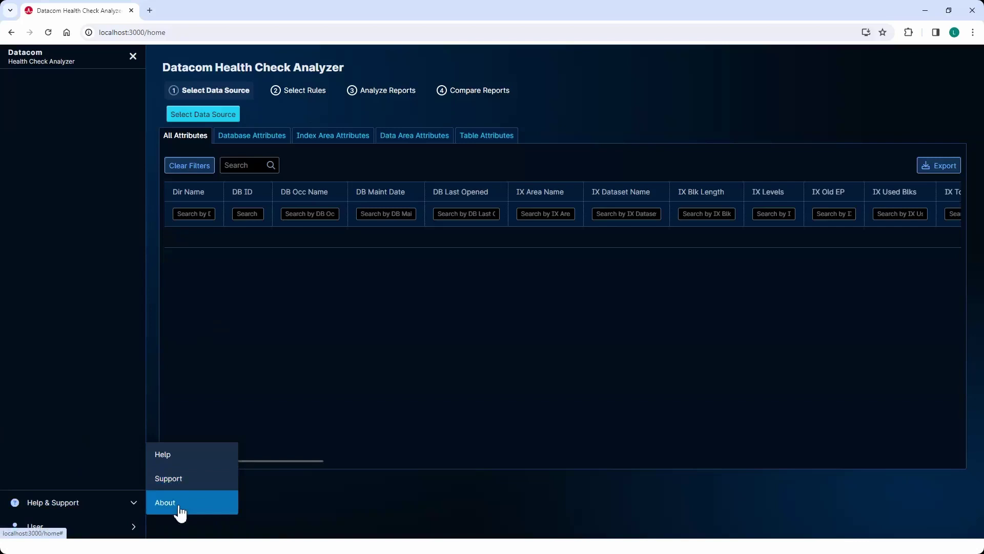
click(91, 533)
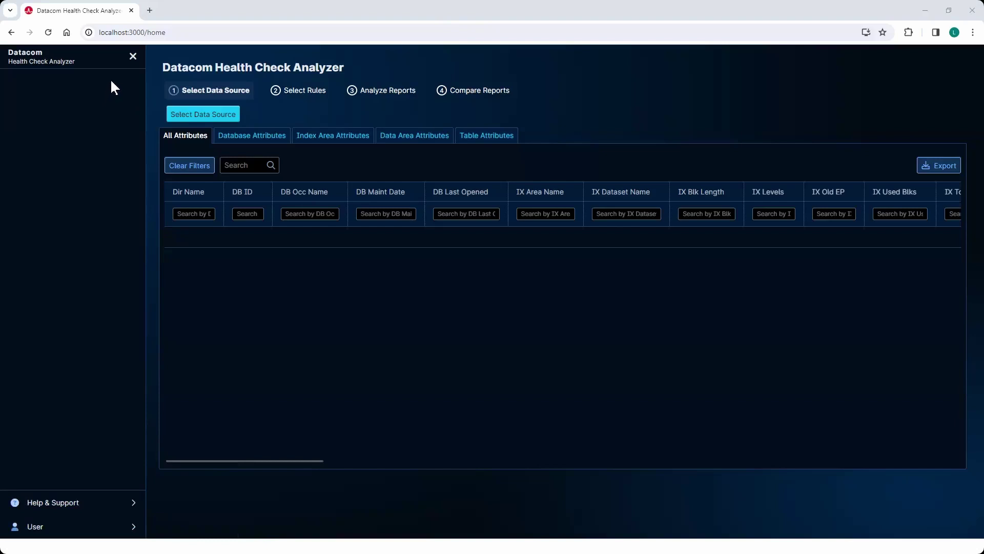
click(134, 60)
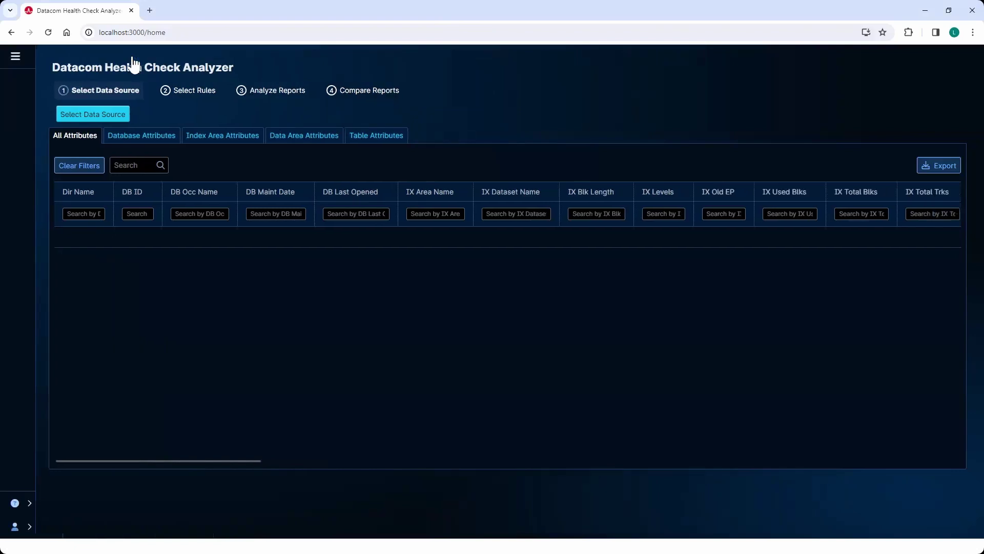
click(16, 59)
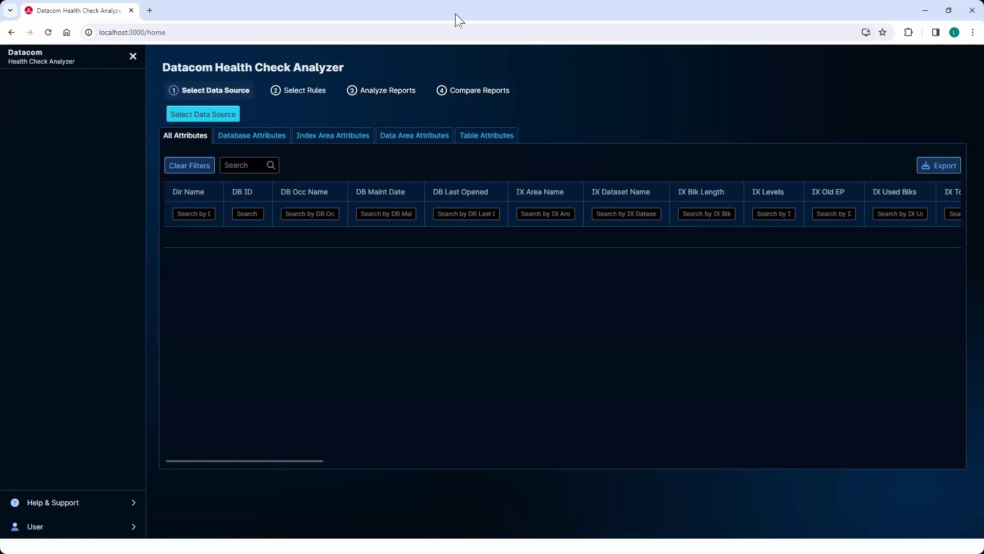
- Set the API data source to Sample Data and apply it
click(222, 121)
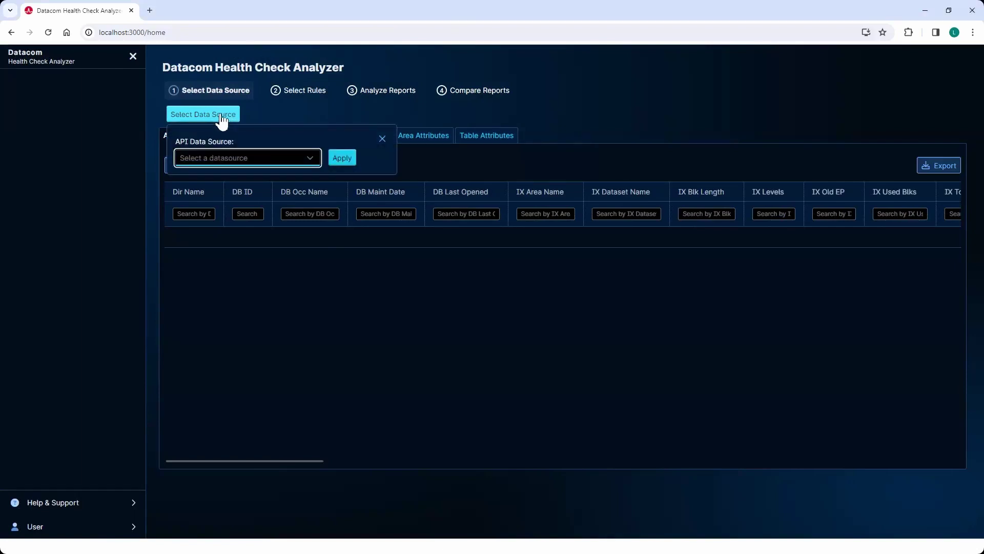
click(258, 161)
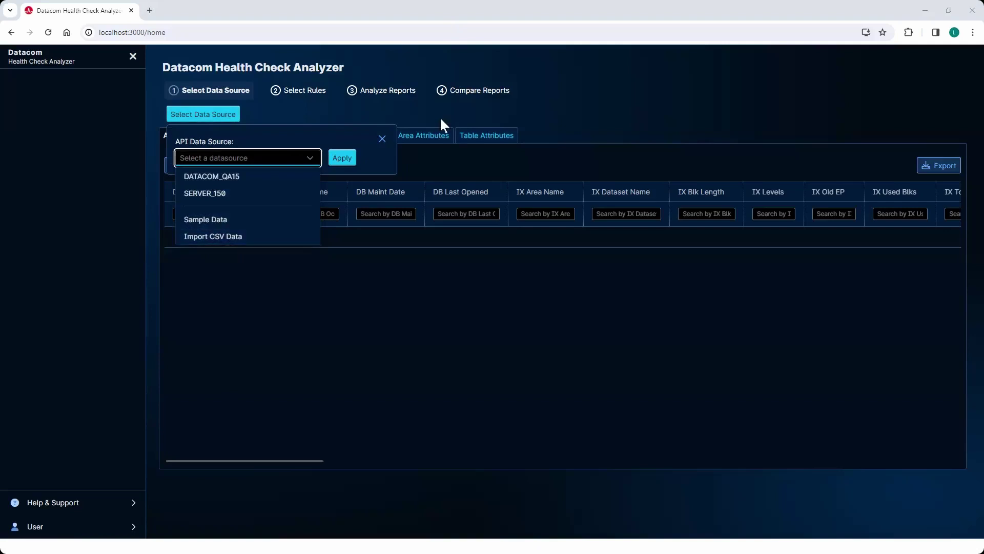
click(228, 176)
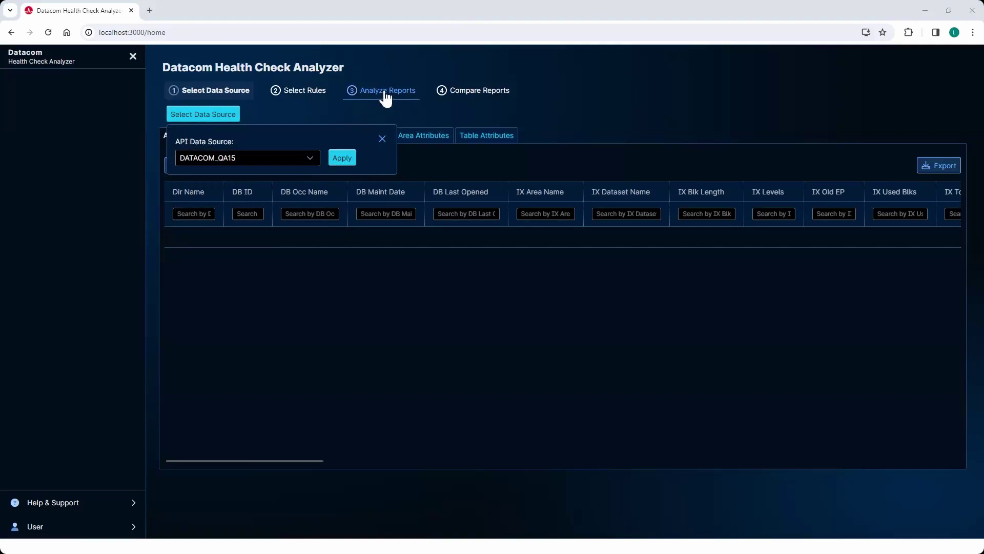
click(313, 163)
click(239, 221)
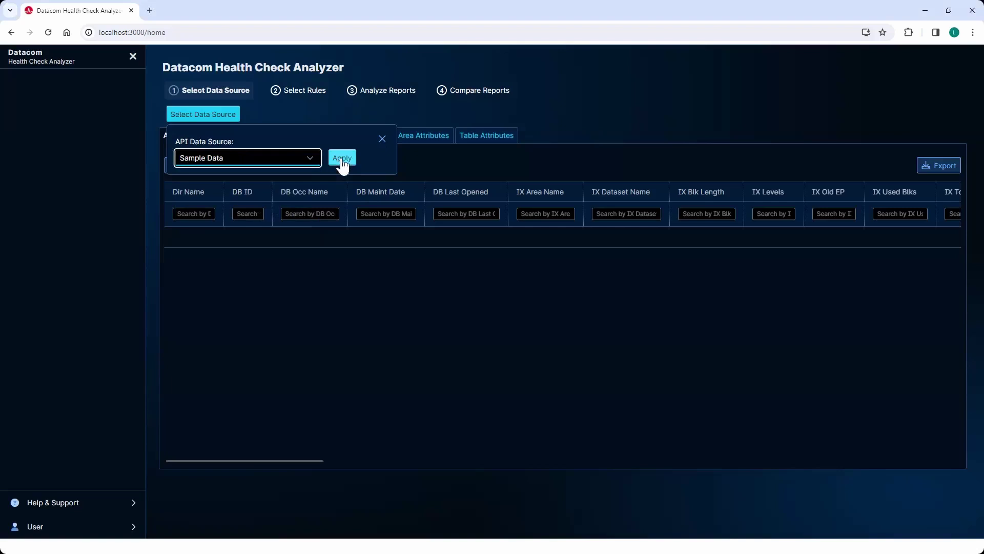
click(350, 160)
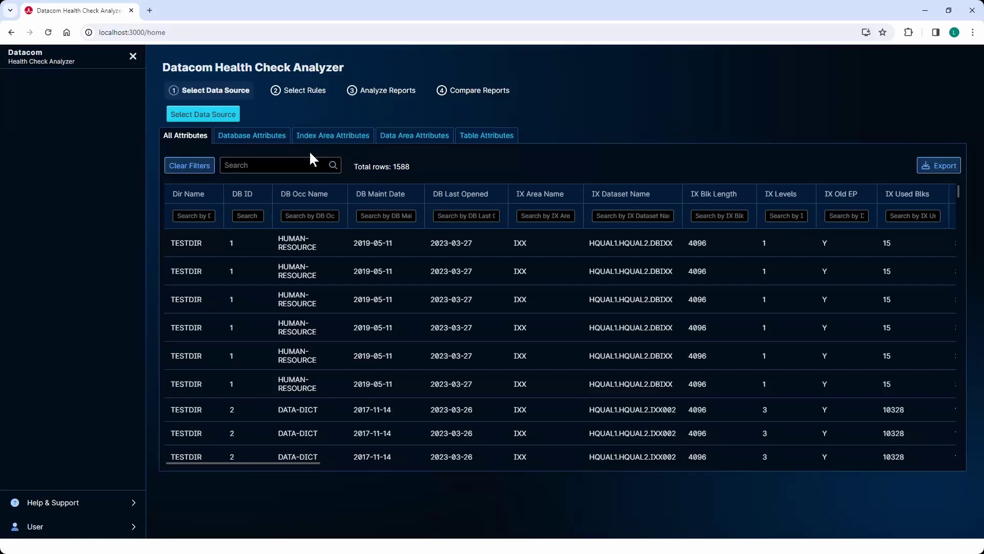
- Look over the database attributes and index area attributes of the loaded data, and return to all attributes
click(254, 143)
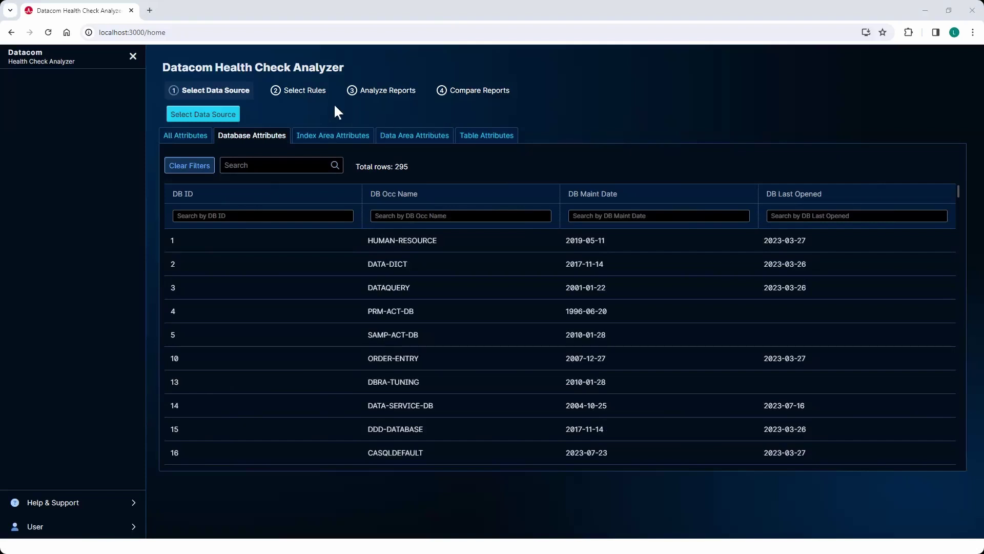
click(330, 142)
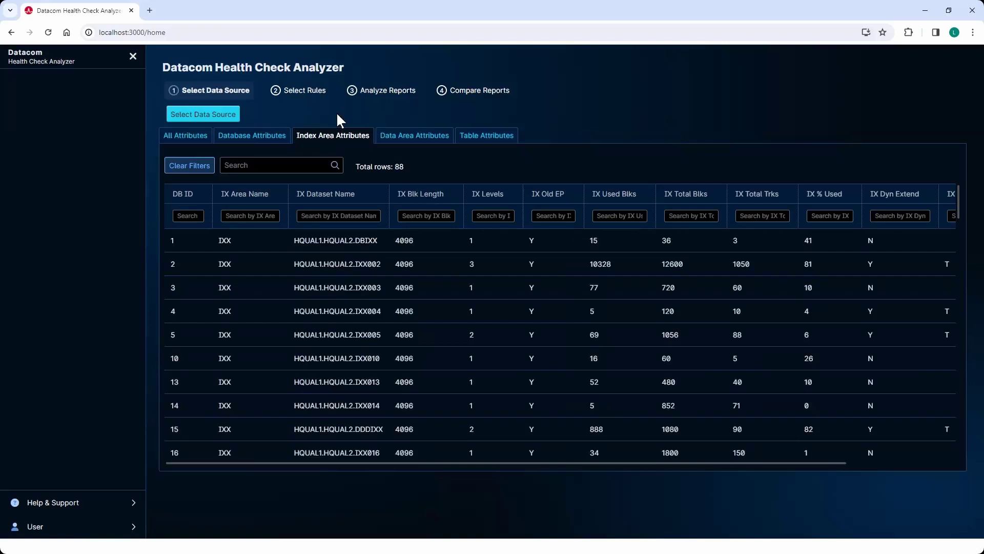
click(195, 137)
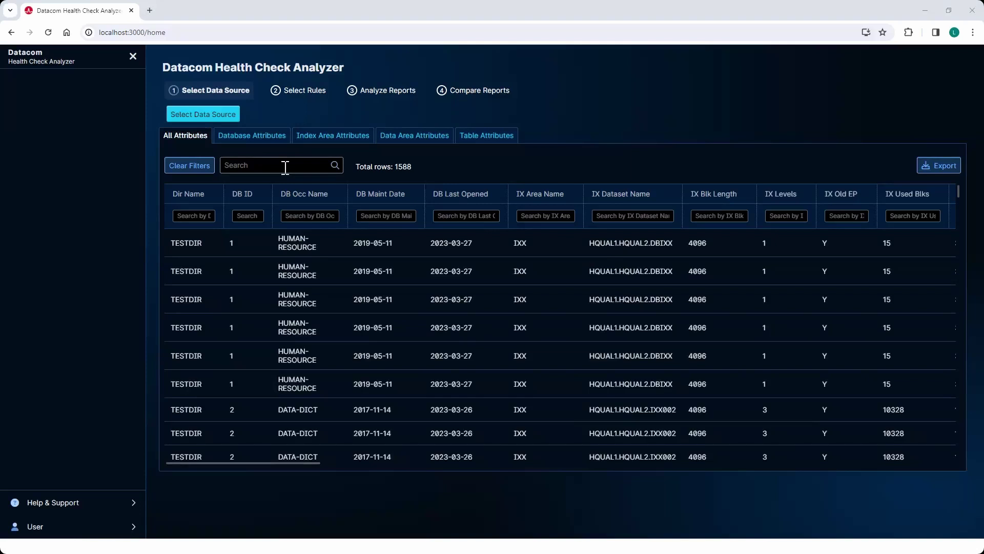
- Search all attributes for "human-resource", and clear the filters
click(318, 214)
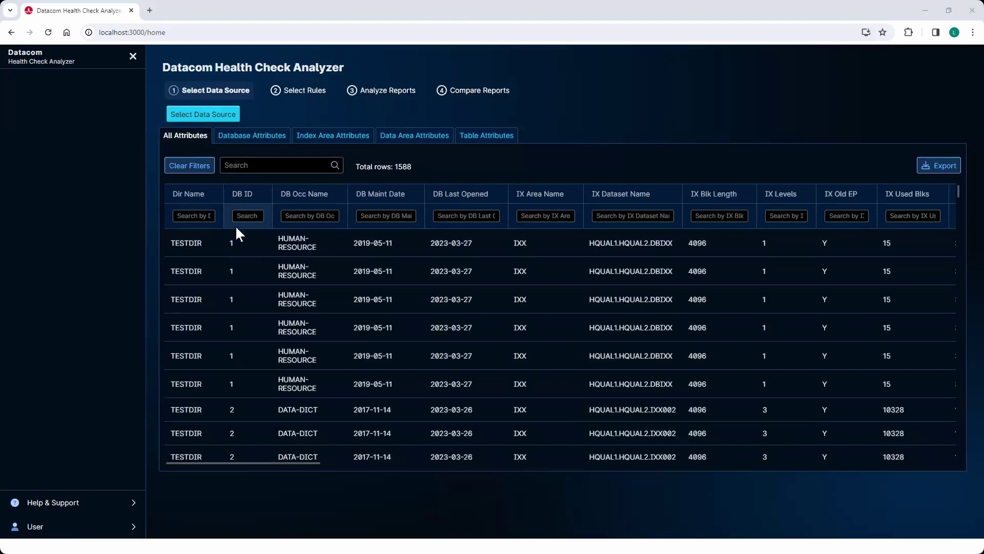
click(246, 165)
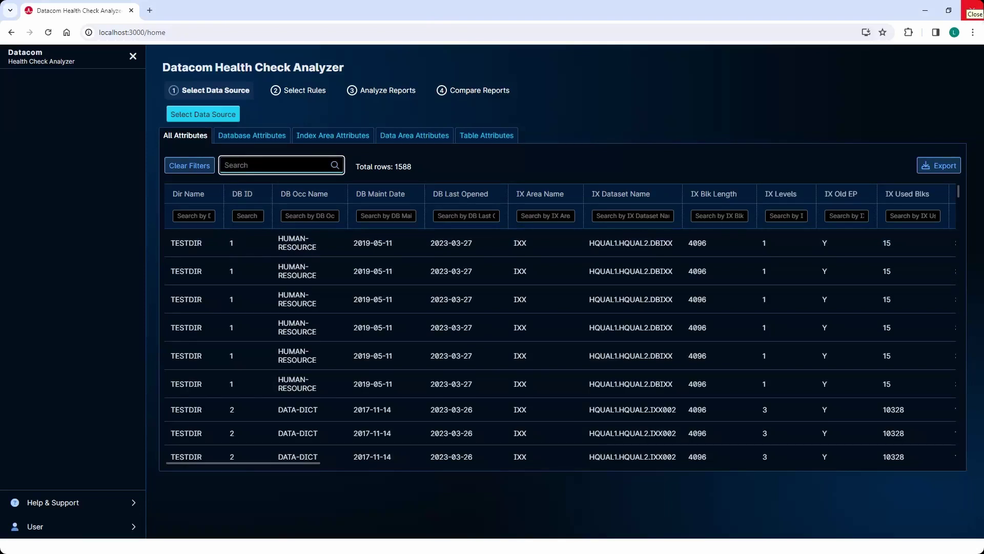
text(human-)
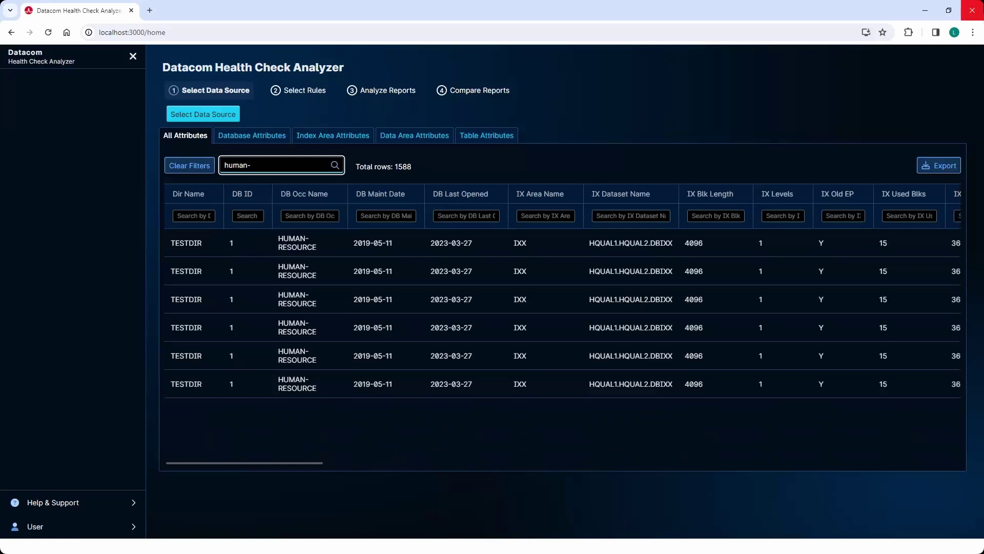
text(resource)
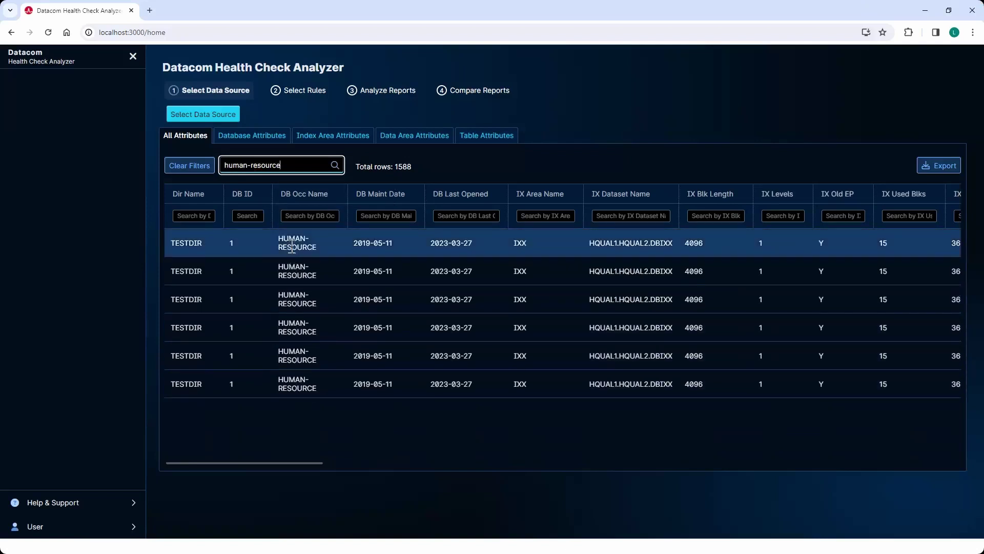
click(195, 173)
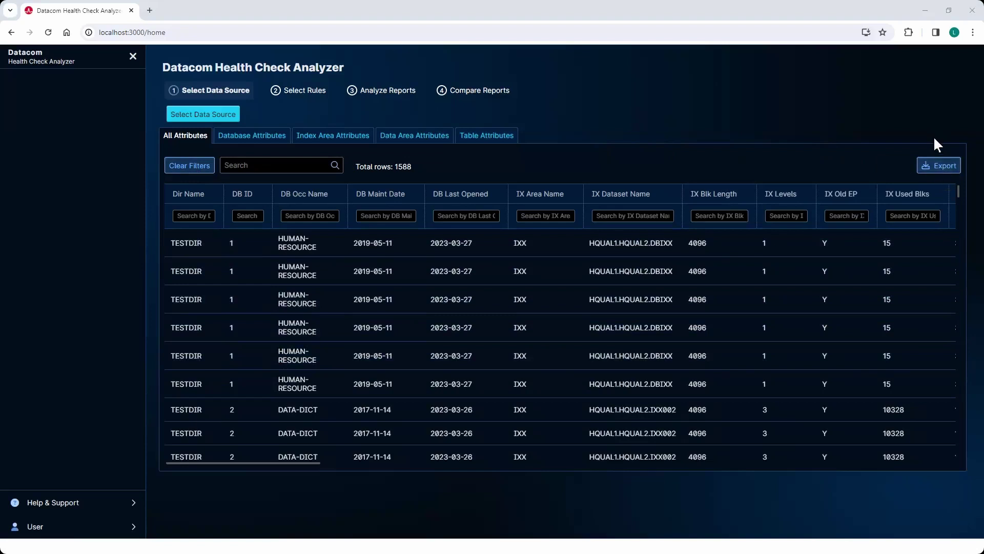
- Export the unfiltered attribute data and proceed to the rule selection
click(942, 167)
mouse_move(866, 70)
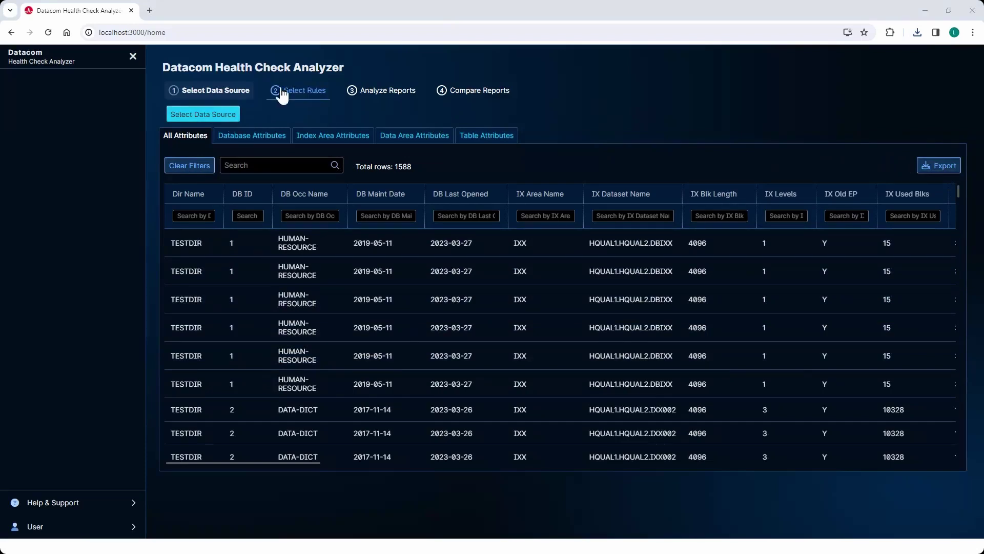
click(298, 96)
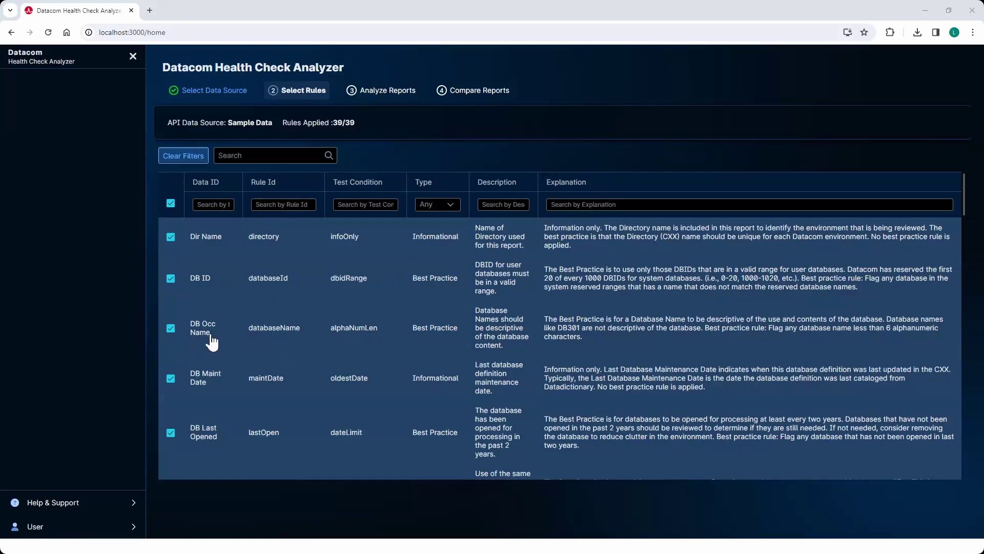
- Exclude the DB Occ Name rule from the analysis and include it again
click(171, 328)
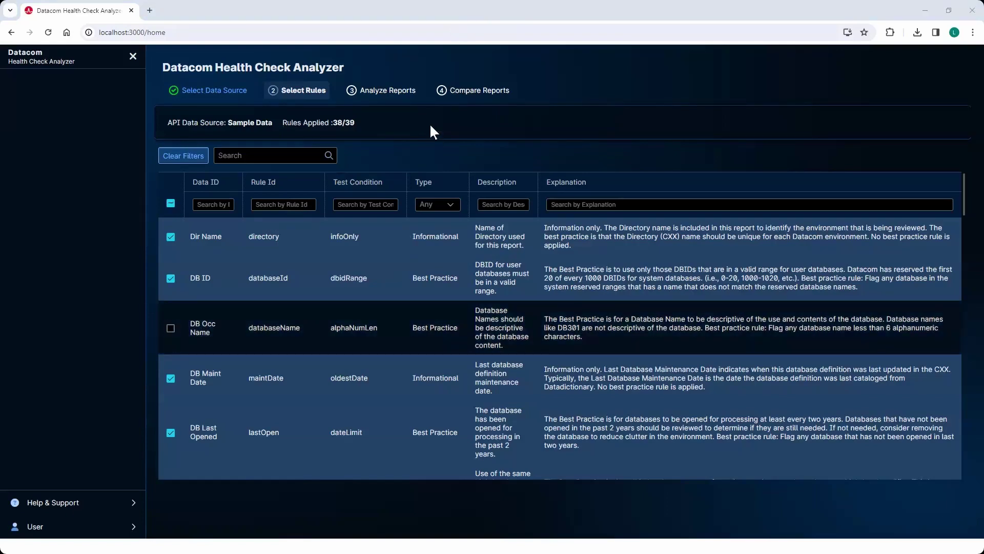
click(264, 157)
click(170, 328)
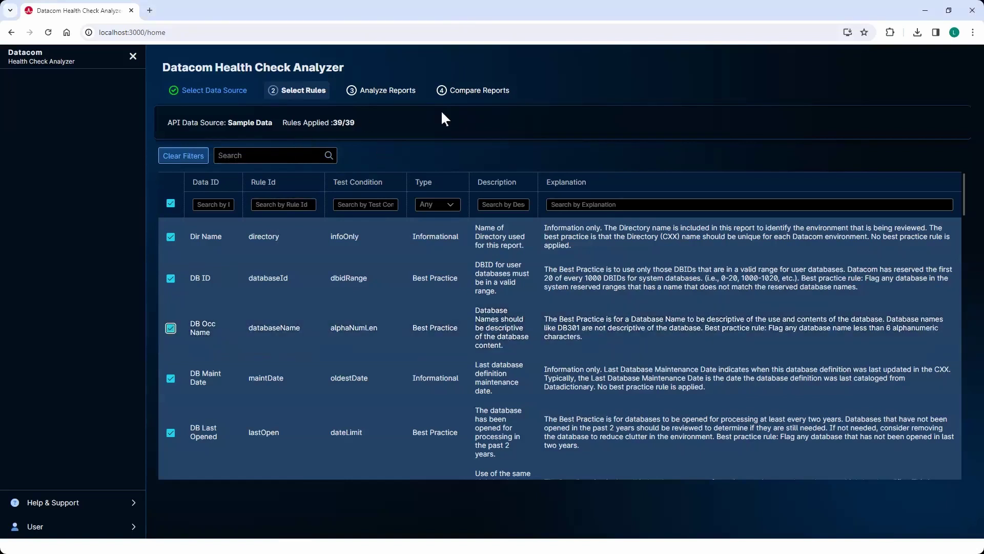
- Open the analysis report for the selected rules and review its severity summary, database results and index results
click(391, 97)
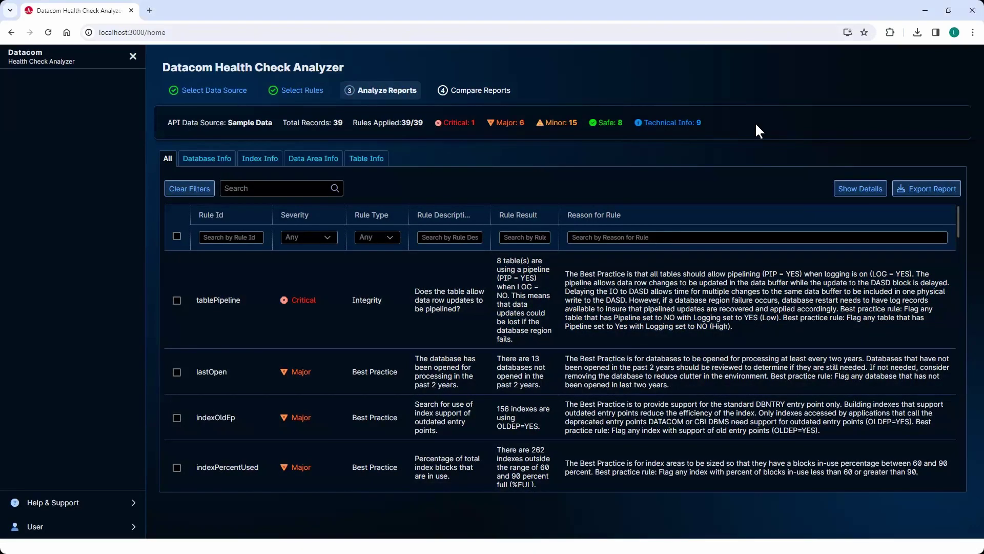
drag(464, 124, 707, 124)
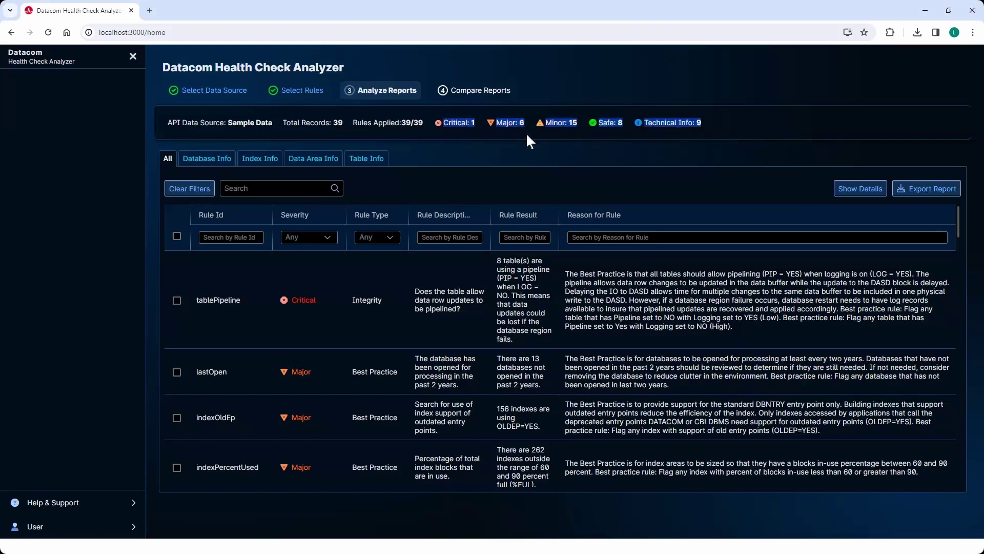
click(459, 131)
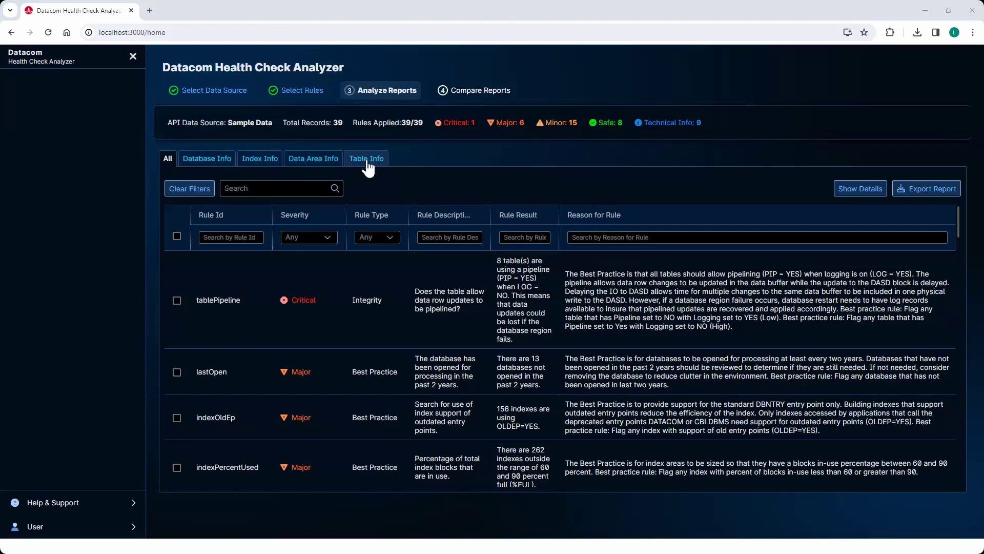
click(208, 160)
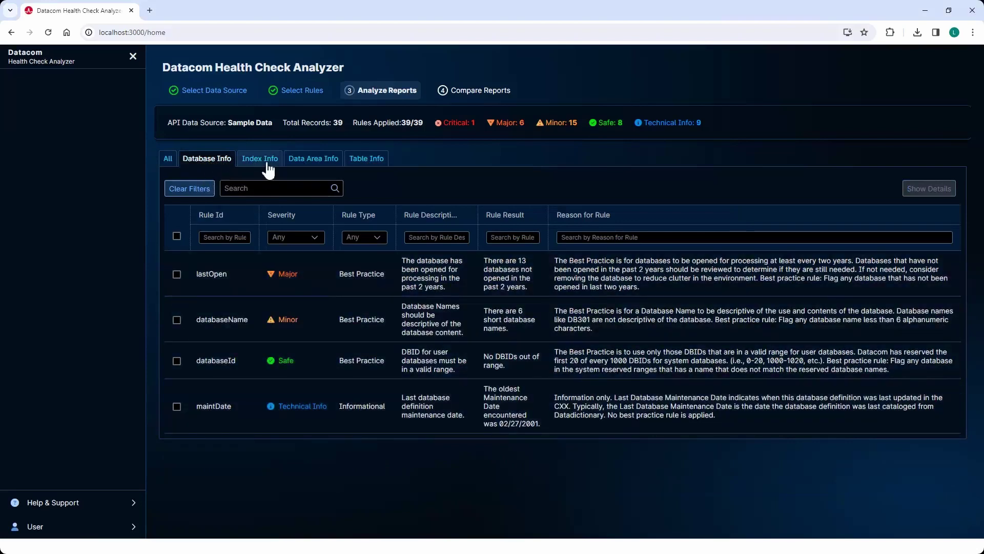
click(267, 163)
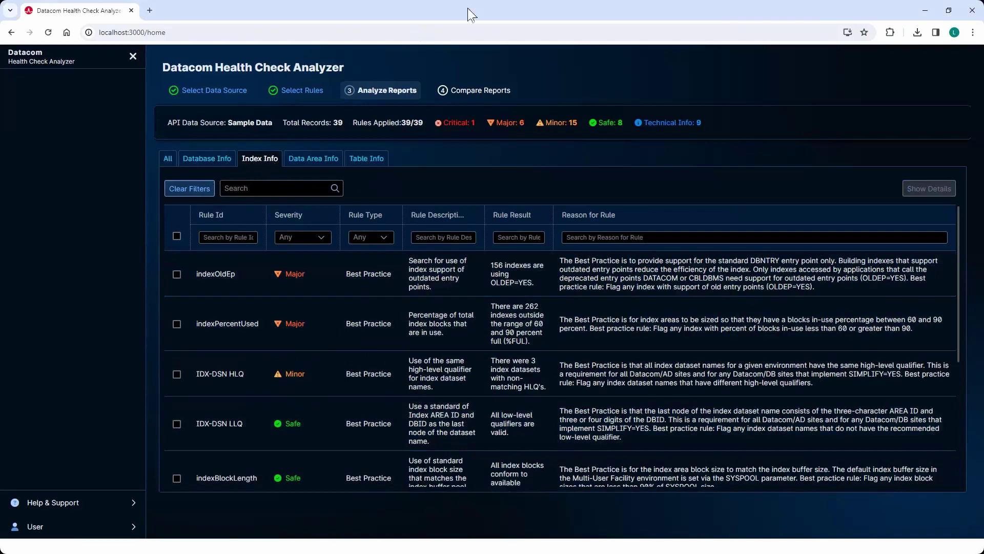
- Return to the complete list of rule results and export the report
click(436, 123)
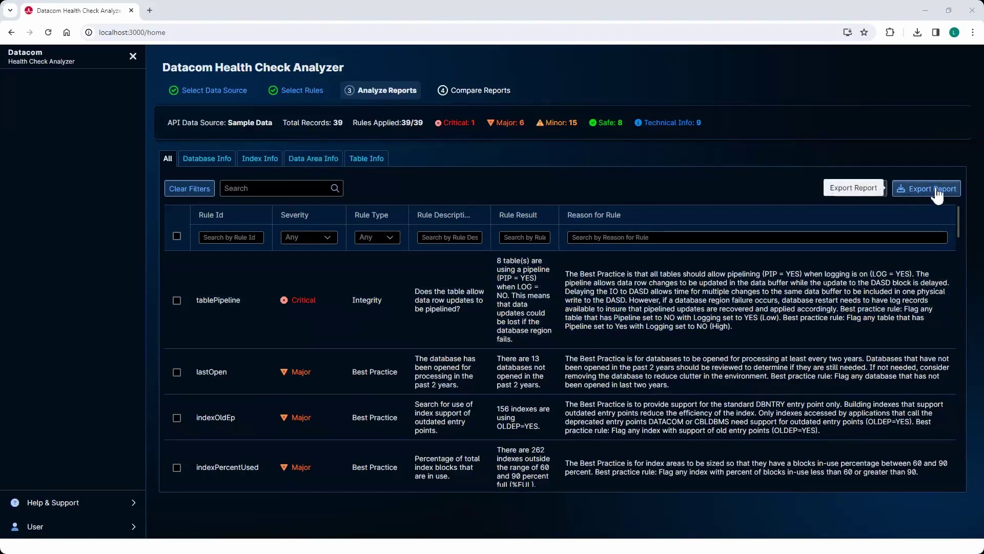
click(936, 190)
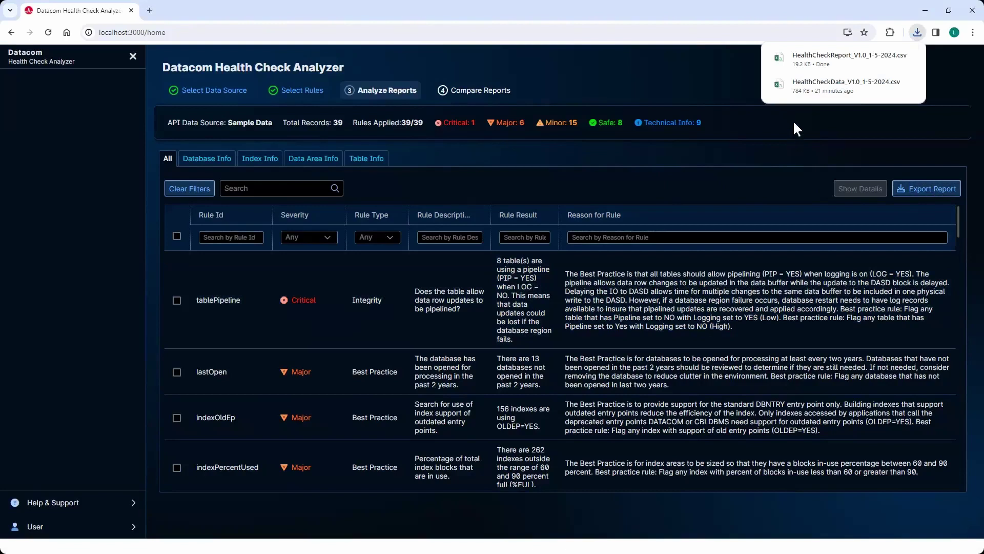
mouse_move(837, 57)
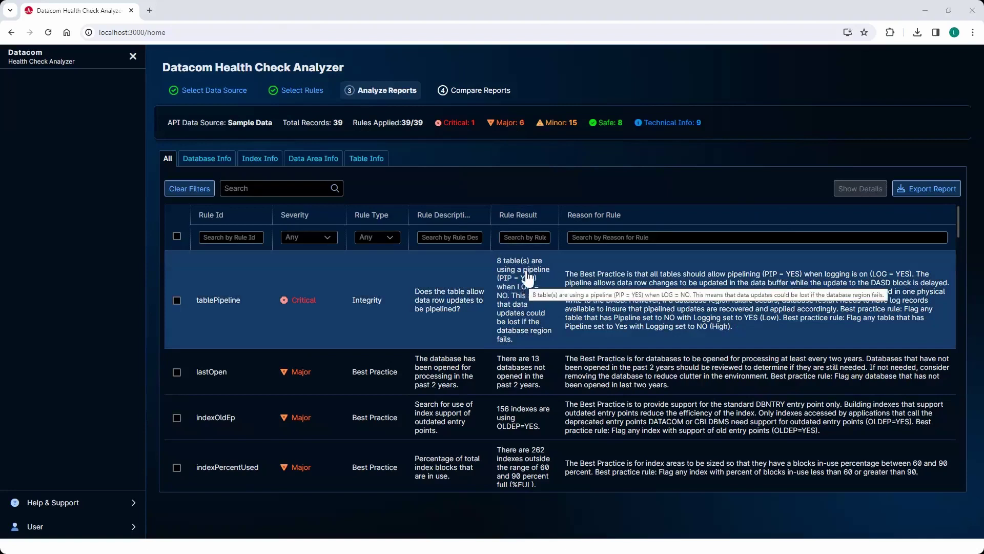
- Show the details of the tablePipeline rule, review the non-compliant rows, and close them
click(176, 300)
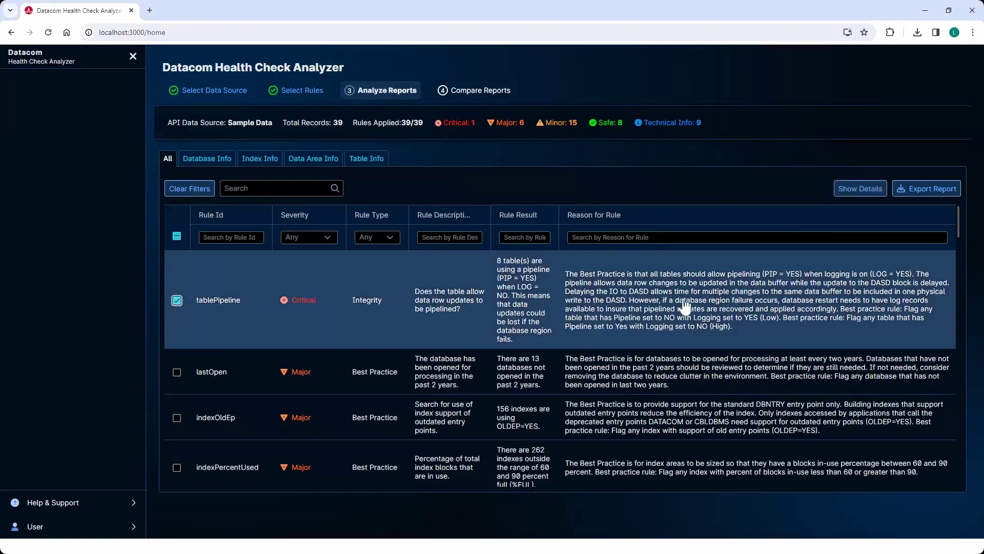
click(855, 190)
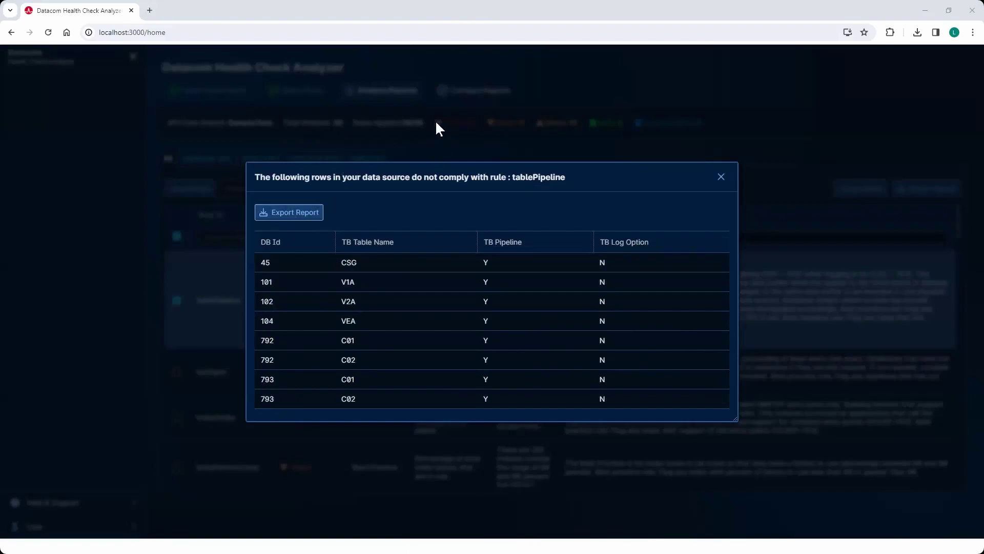
click(721, 177)
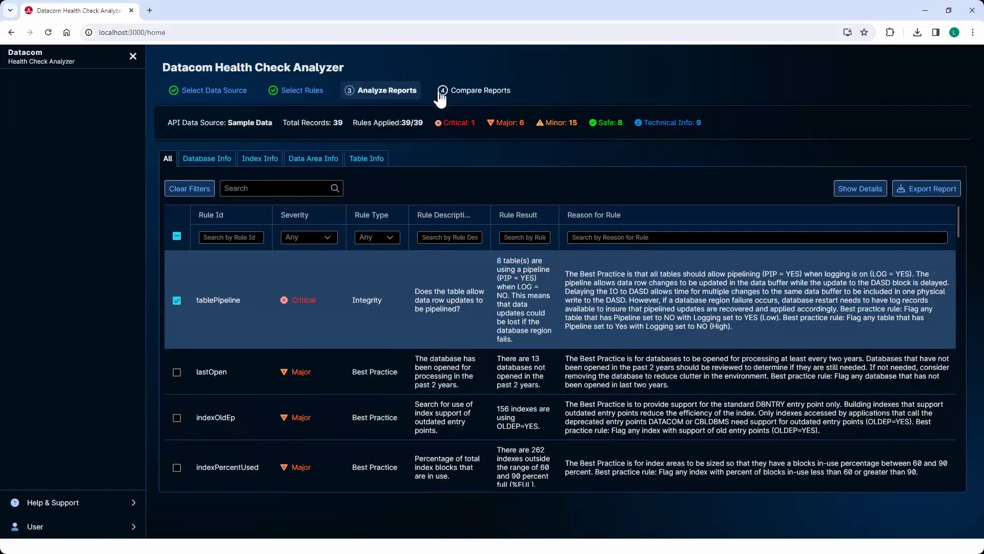
- Open the report comparison and import HealthCheckReport_modified.csv from Downloads as the second report
click(478, 93)
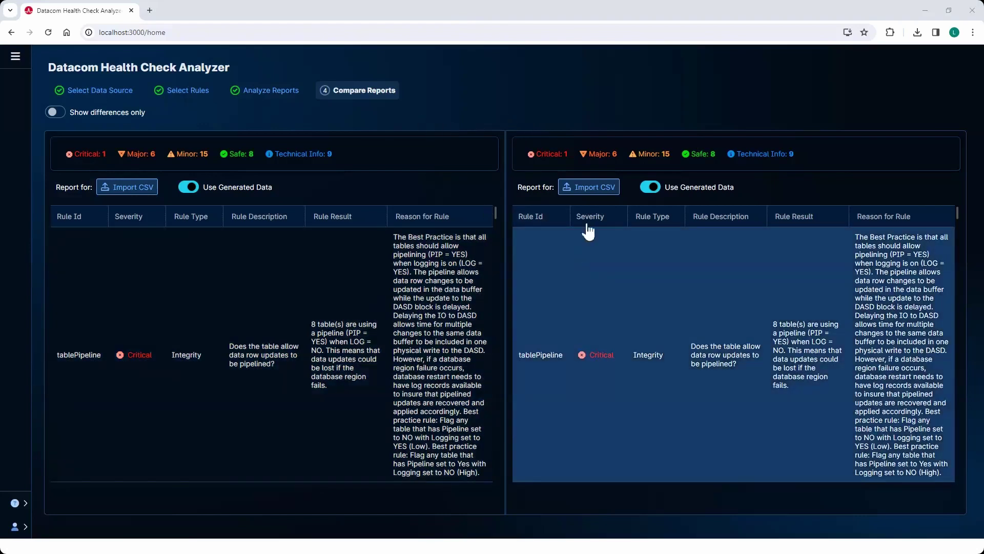
click(594, 190)
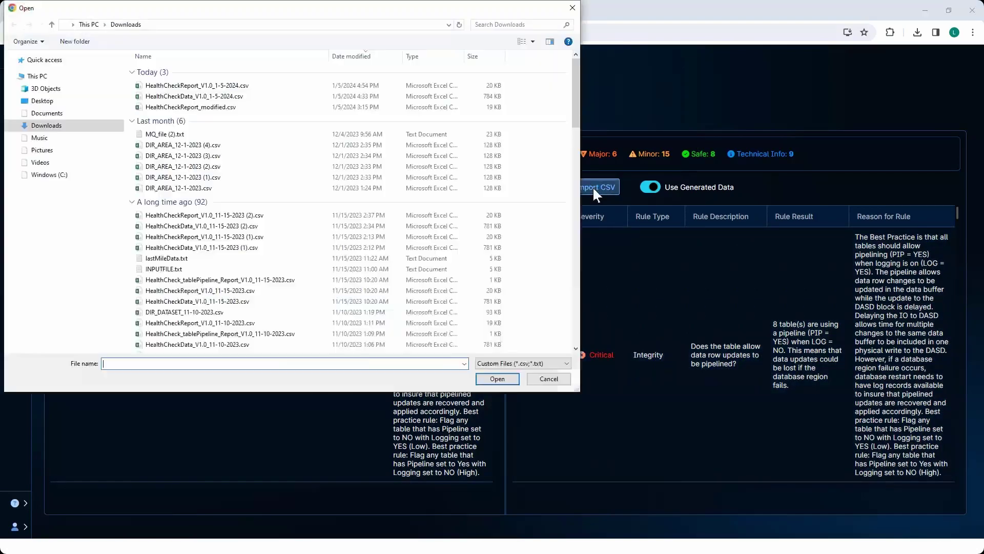
drag(225, 10, 392, 90)
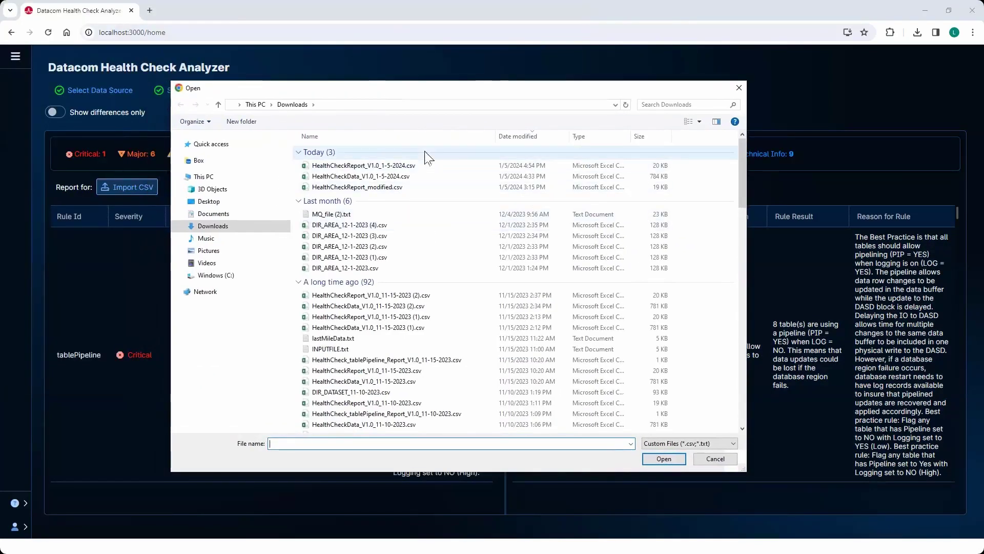
click(222, 229)
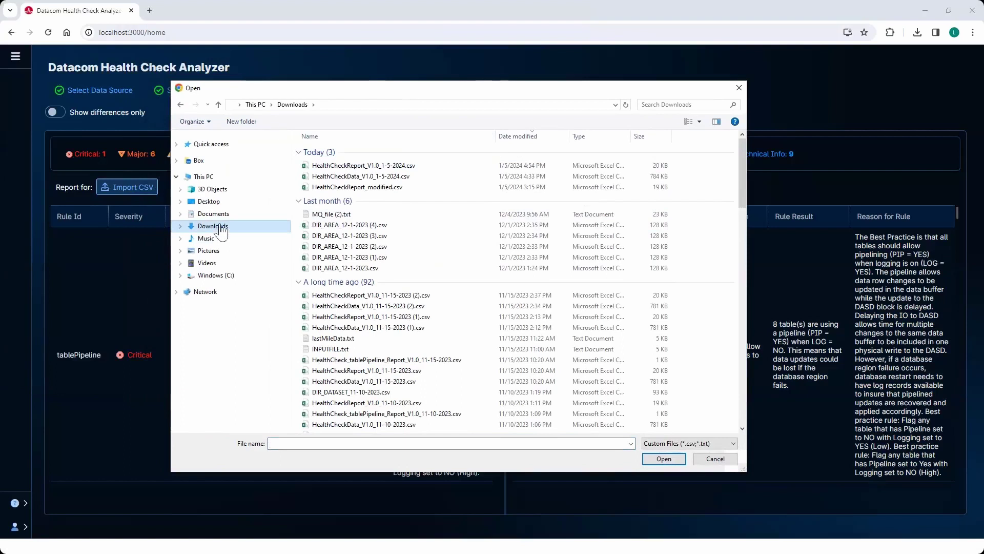
click(358, 189)
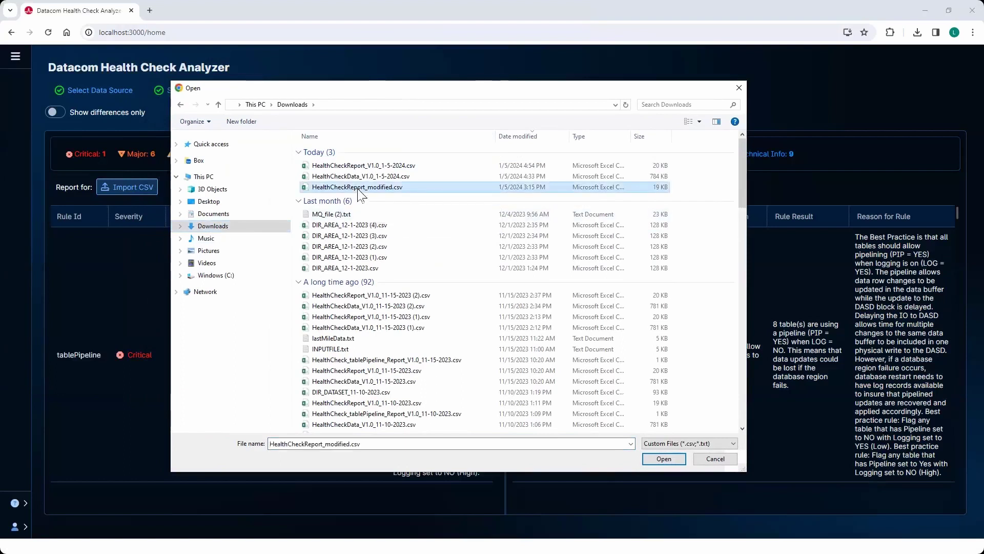
click(664, 459)
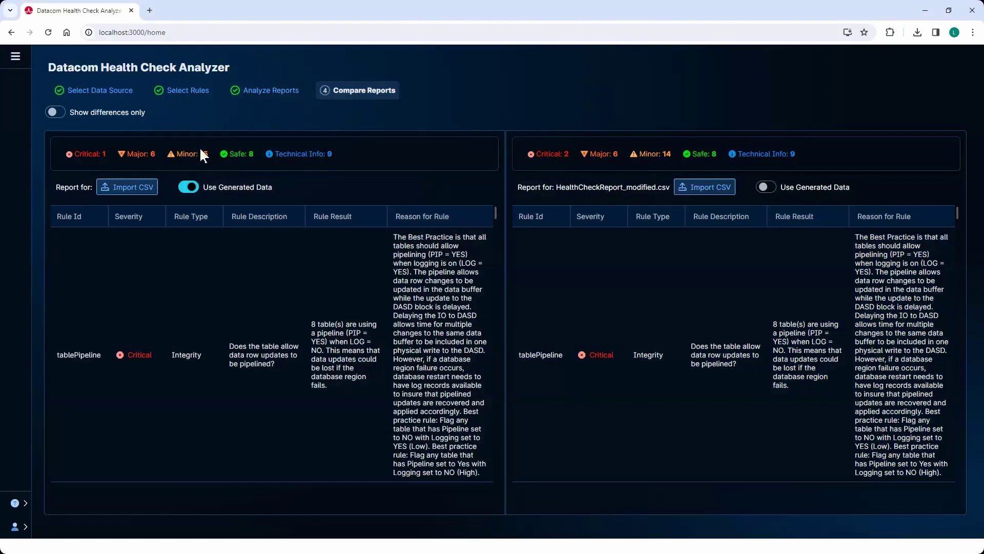
- Compare the severity counts of the two reports and sort both rule lists by severity and by Rule Id
drag(76, 146, 808, 148)
click(82, 158)
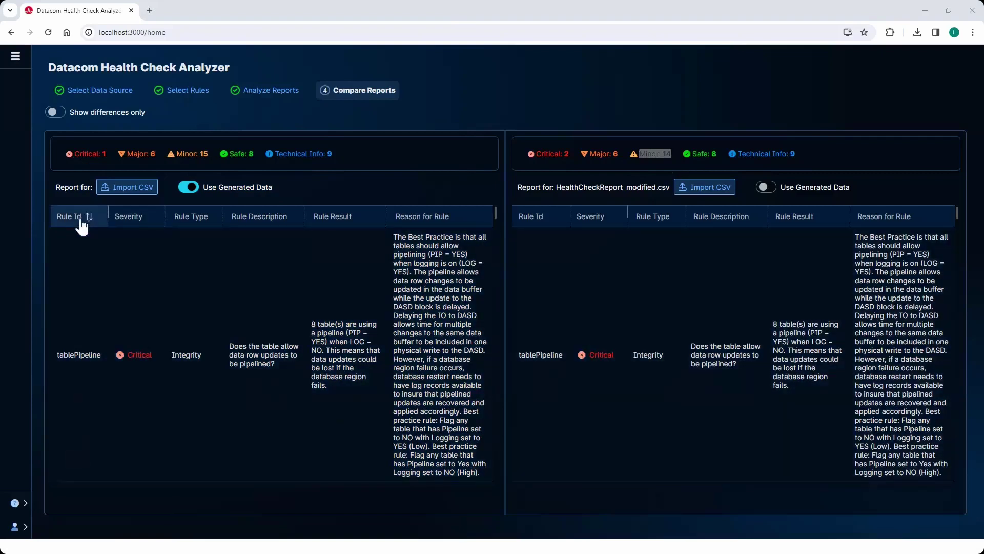
click(81, 217)
click(130, 226)
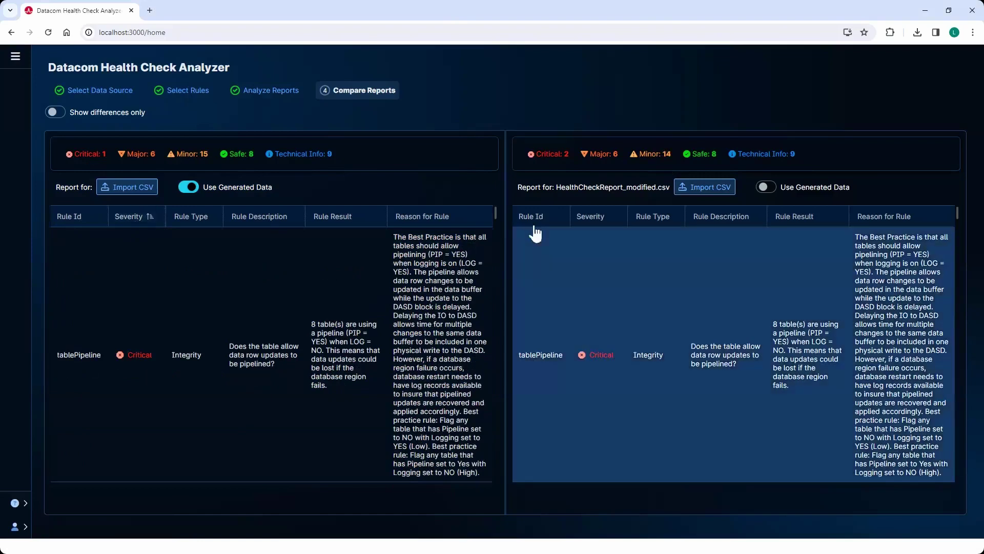
click(609, 225)
click(593, 225)
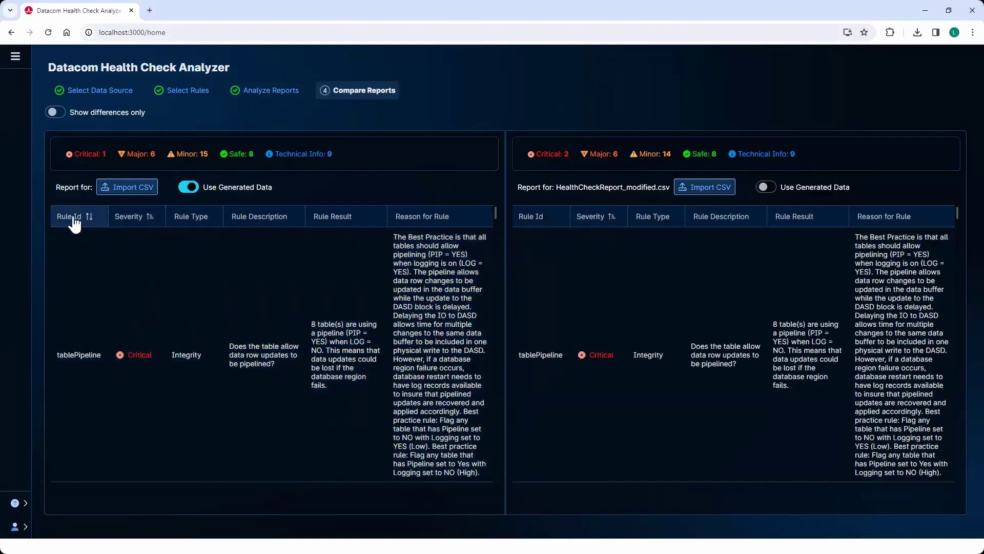
click(74, 221)
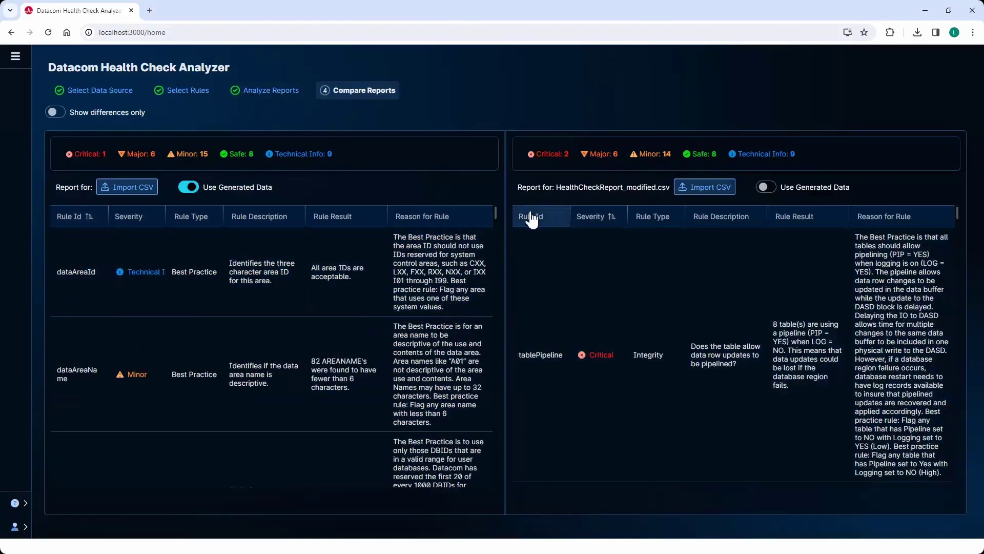
click(532, 220)
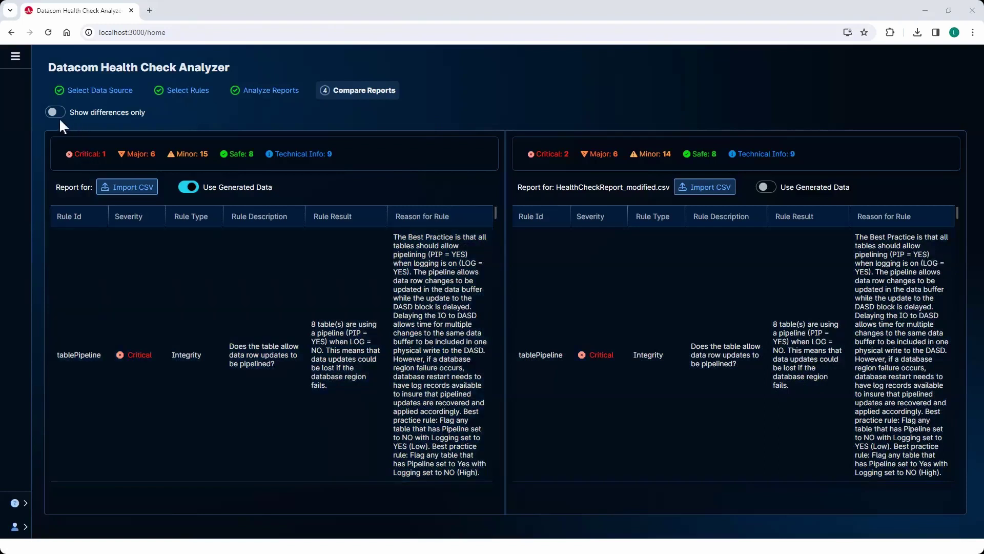
- Limit the comparison to show only the differences between the reports, and switch to the closing presentation slide
click(60, 114)
click(60, 115)
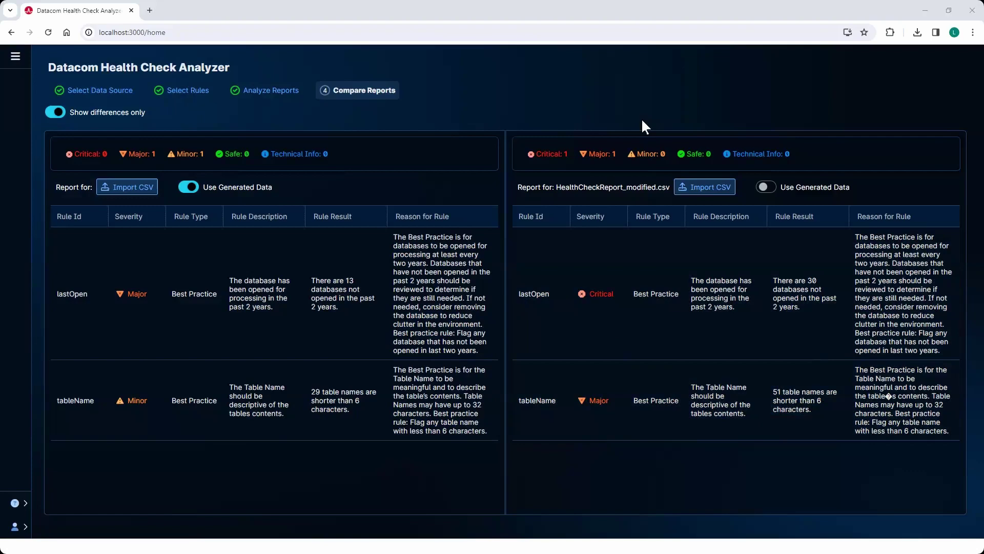
key(alt+Tab)
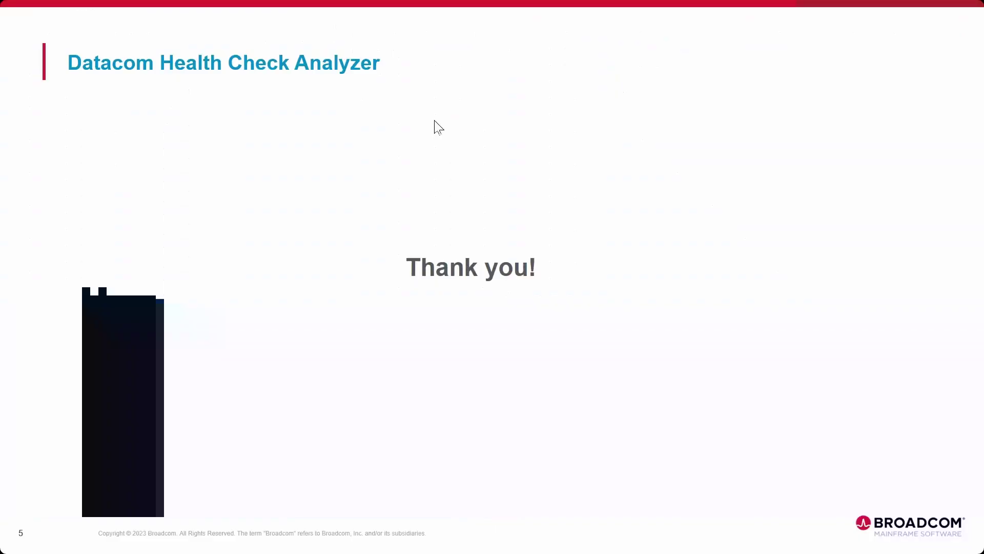